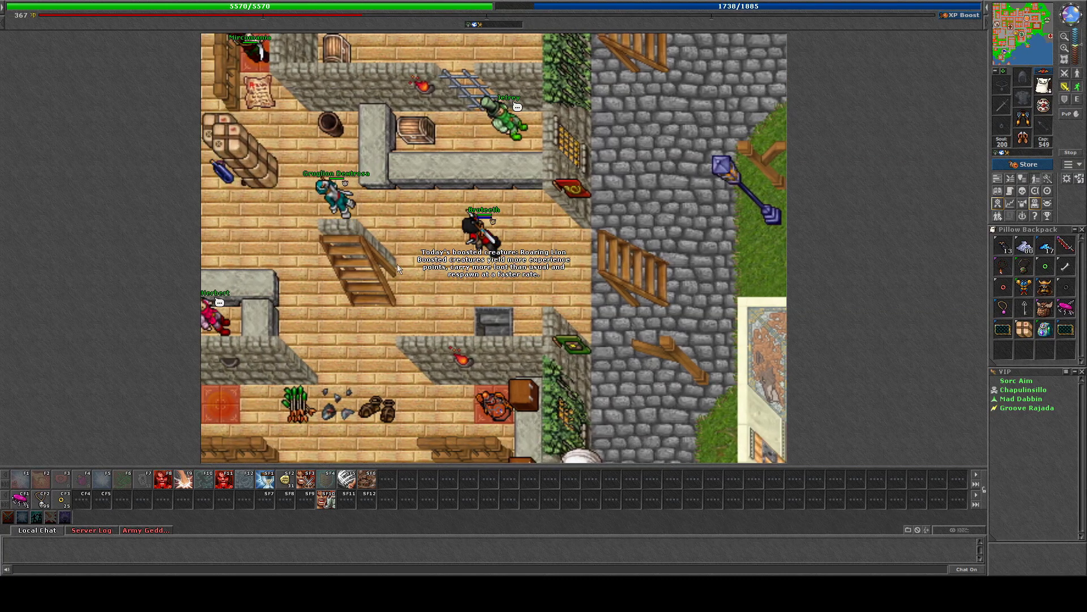
- Walk the knight east and south through the depot, inspect him, then head back northwest
{"action": "key", "text": "Right"}
{"action": "key", "text": "Right"}
{"action": "key", "text": "Right"}
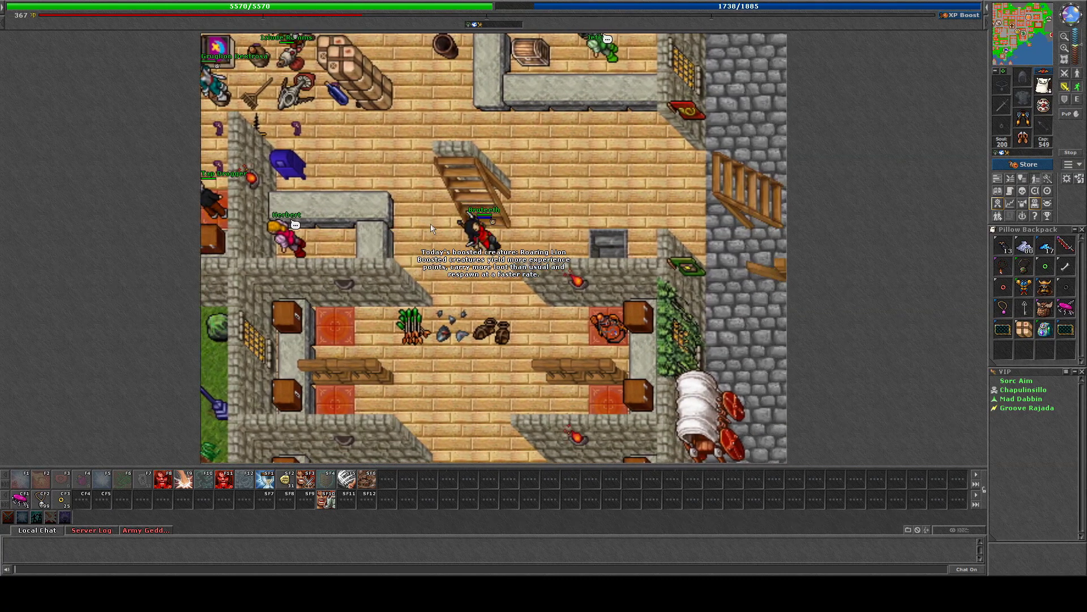
{"action": "key", "text": "Down"}
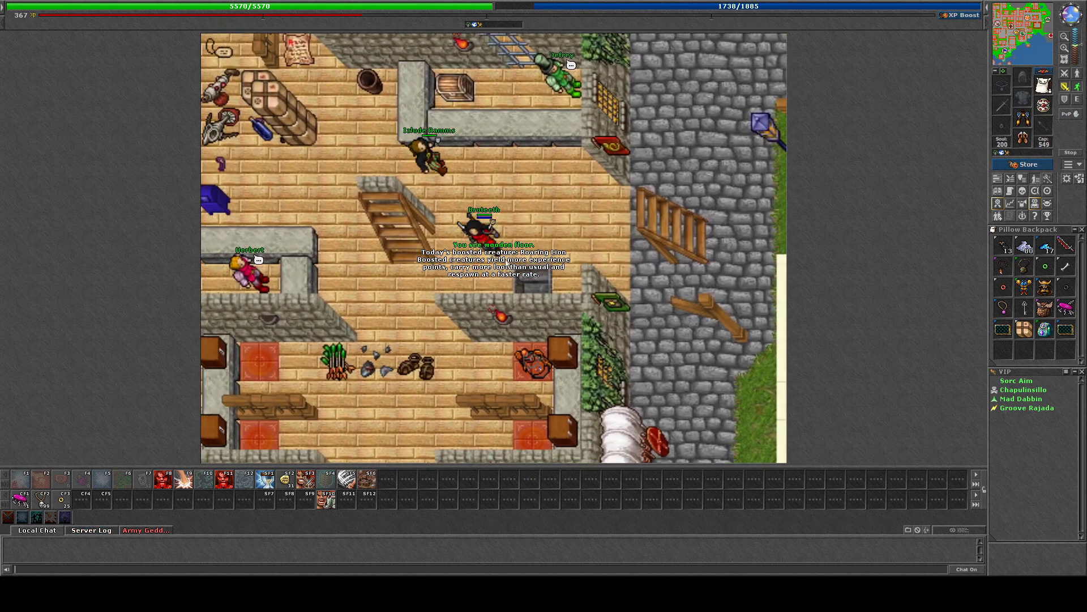
{"action": "left_click", "coordinate": [490, 217], "text": "shift"}
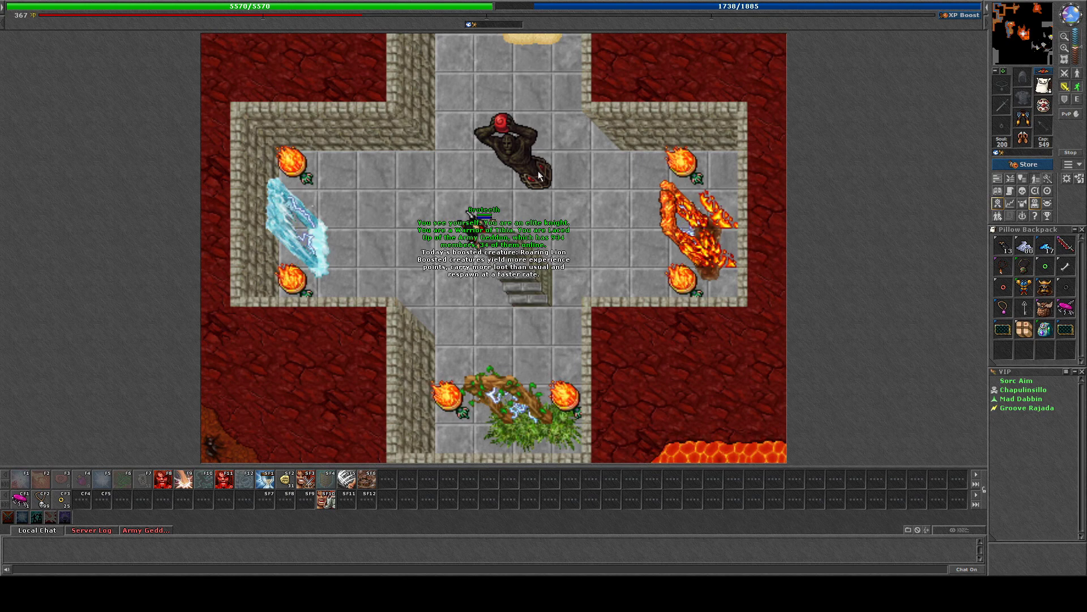
{"action": "key", "text": "Up"}
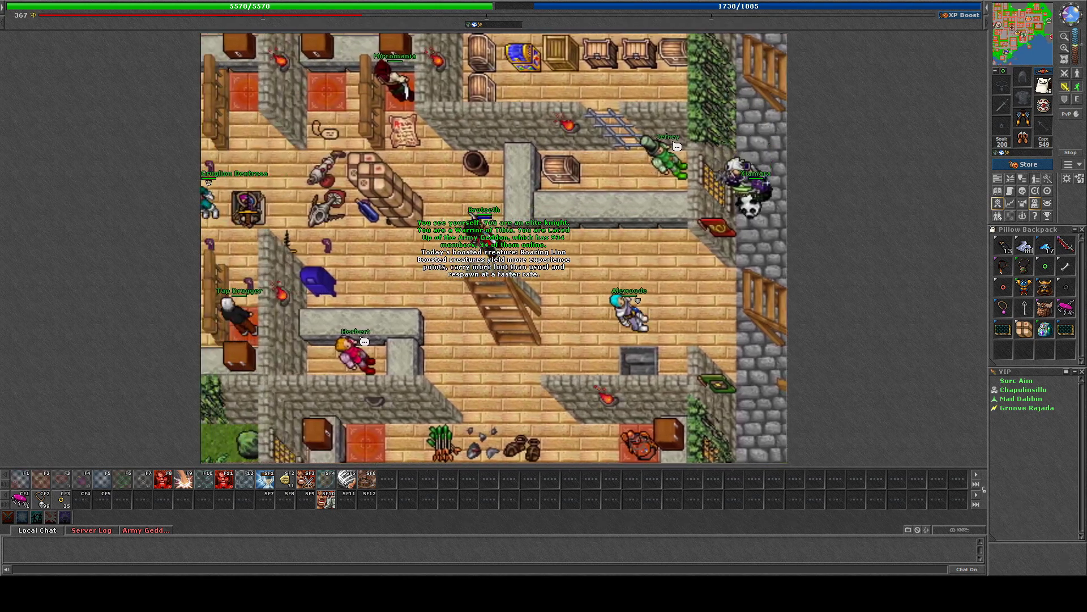
{"action": "key", "text": "Left"}
{"action": "key", "text": "Left"}
{"action": "key", "text": "Up"}
{"action": "key", "text": "Up"}
- Inspect the gnomish pesticides and the knight while stepping southeast and back northwest
{"action": "left_click", "coordinate": [389, 209], "text": "shift"}
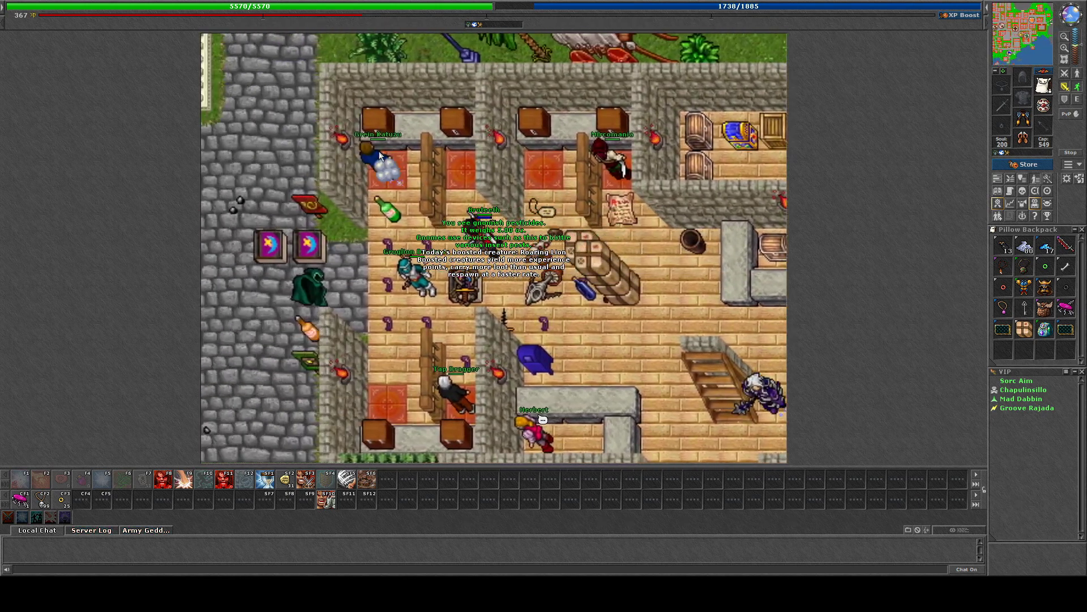
{"action": "key", "text": "Down"}
{"action": "key", "text": "Down"}
{"action": "key", "text": "Right"}
{"action": "key", "text": "Right"}
{"action": "left_click", "coordinate": [493, 255], "text": "shift"}
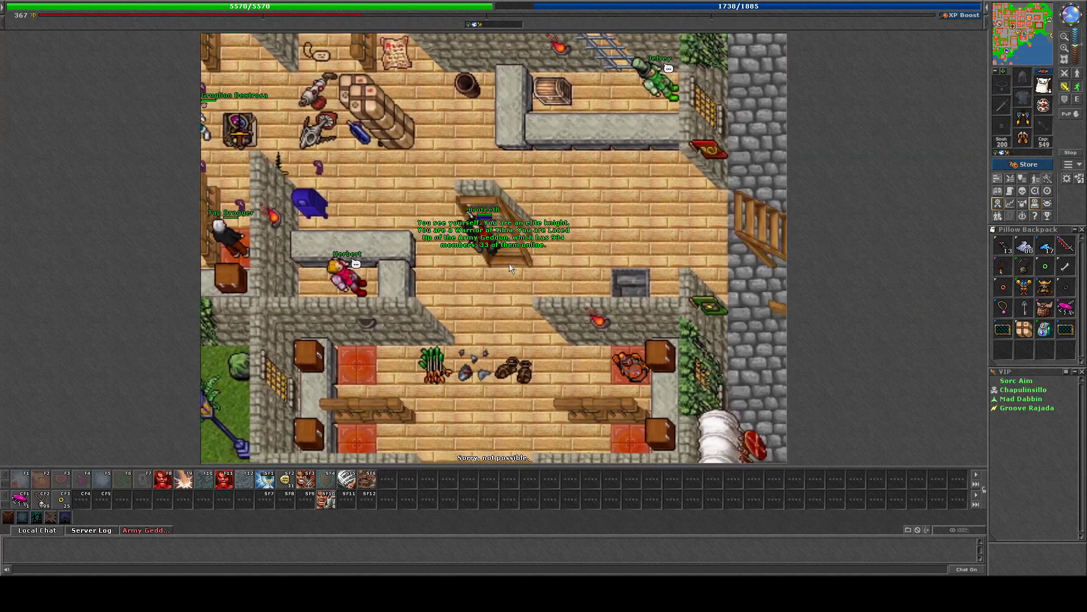
{"action": "key", "text": "Up"}
{"action": "key", "text": "Up"}
{"action": "key", "text": "Left"}
- View and close the daily reward overview, then walk the knight through the building
{"action": "left_click", "coordinate": [509, 269]}
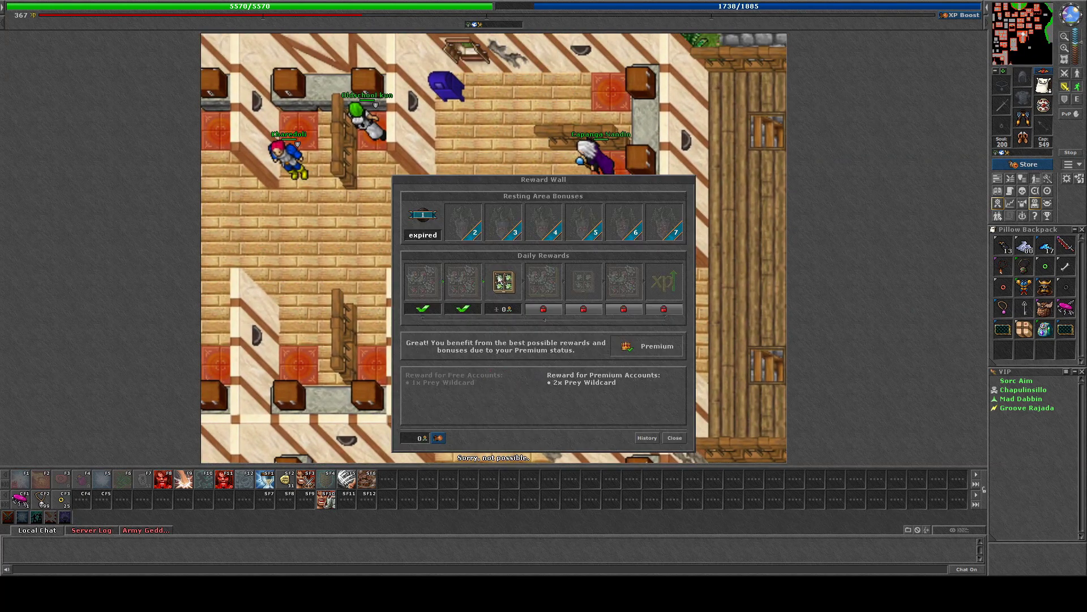
{"action": "left_click", "coordinate": [675, 437]}
{"action": "key", "text": "Up"}
{"action": "key", "text": "Up"}
{"action": "key", "text": "Up"}
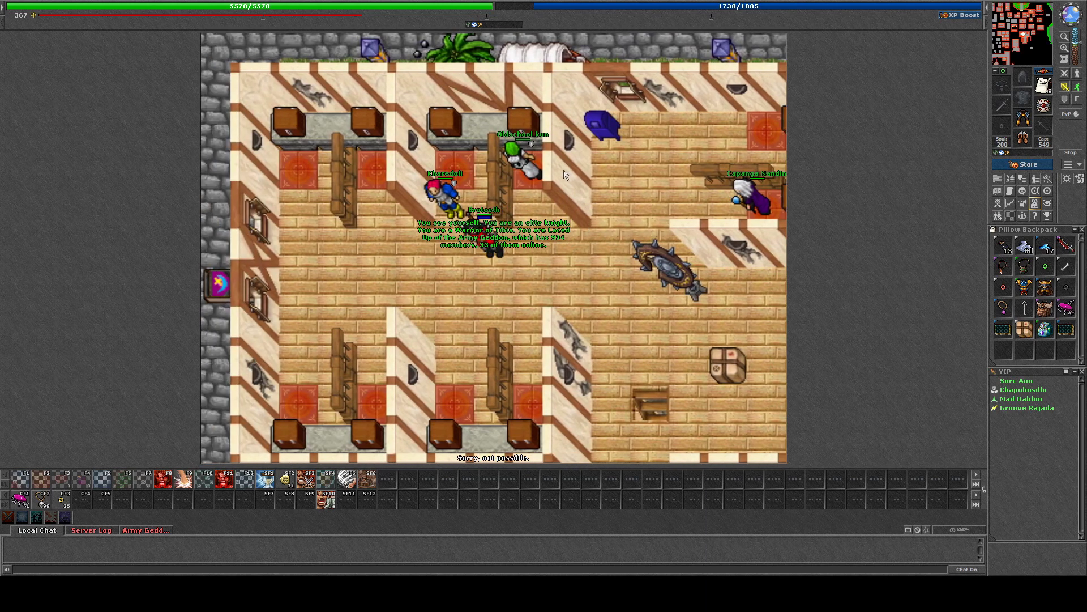
{"action": "key", "text": "Down"}
{"action": "key", "text": "Down"}
{"action": "key", "text": "Down"}
{"action": "key", "text": "Down"}
- Inspect the knight, walk up to the next floor, and bring up the character selection list
{"action": "left_click", "coordinate": [513, 248], "text": "shift"}
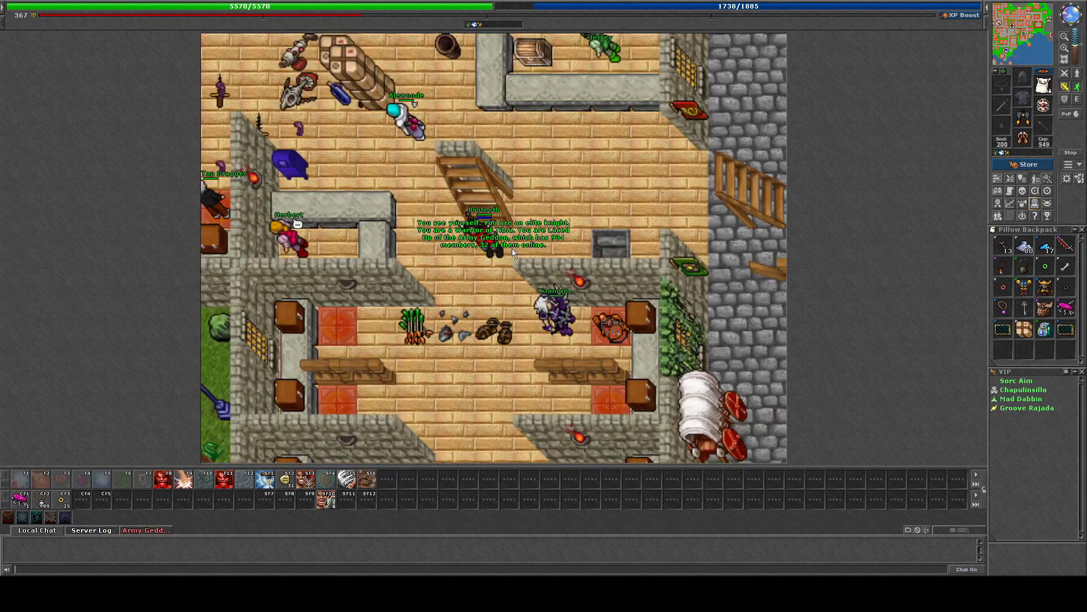
{"action": "key", "text": "Down"}
{"action": "key", "text": "Up"}
{"action": "key", "text": "Up"}
{"action": "key", "text": "Left"}
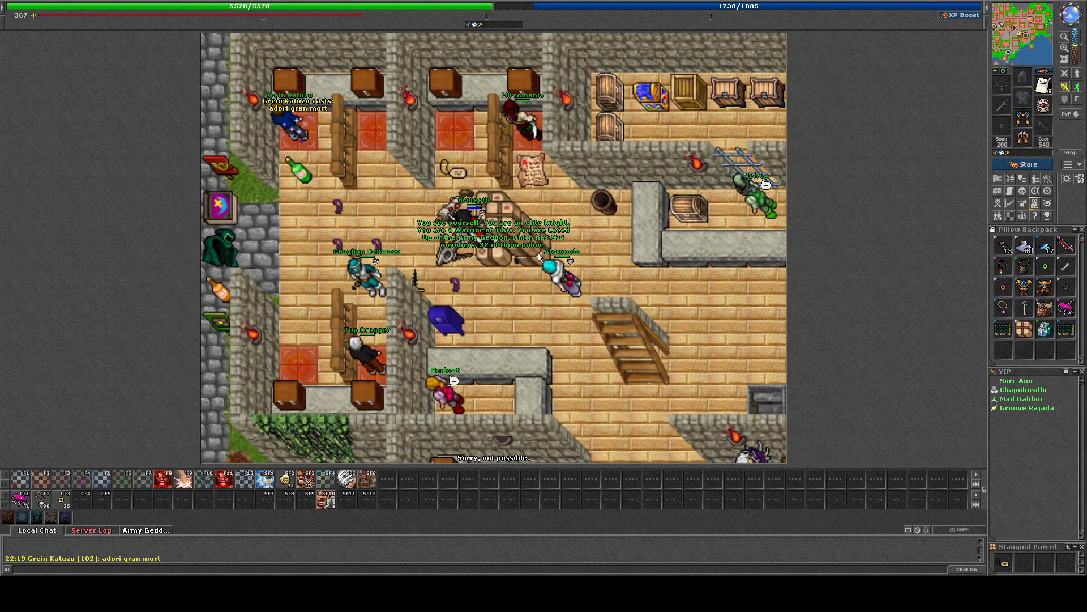
{"action": "key", "text": "Up"}
{"action": "key", "text": "Up"}
{"action": "key", "text": "Right"}
{"action": "key", "text": "Right"}
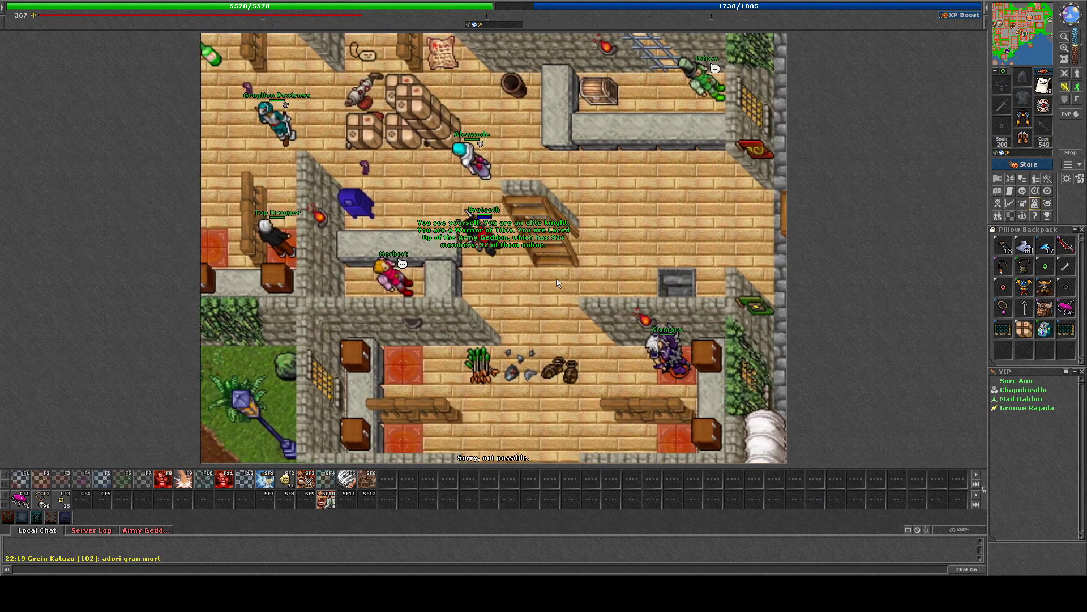
{"action": "key", "text": "Right"}
{"action": "key", "text": "Down"}
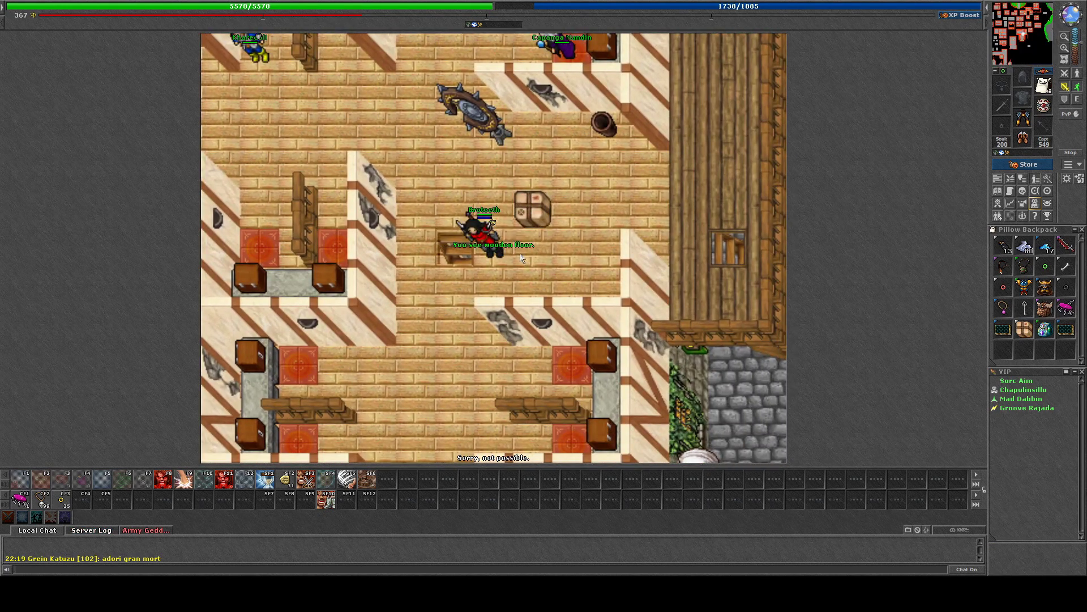
{"action": "key", "text": "ctrl+l"}
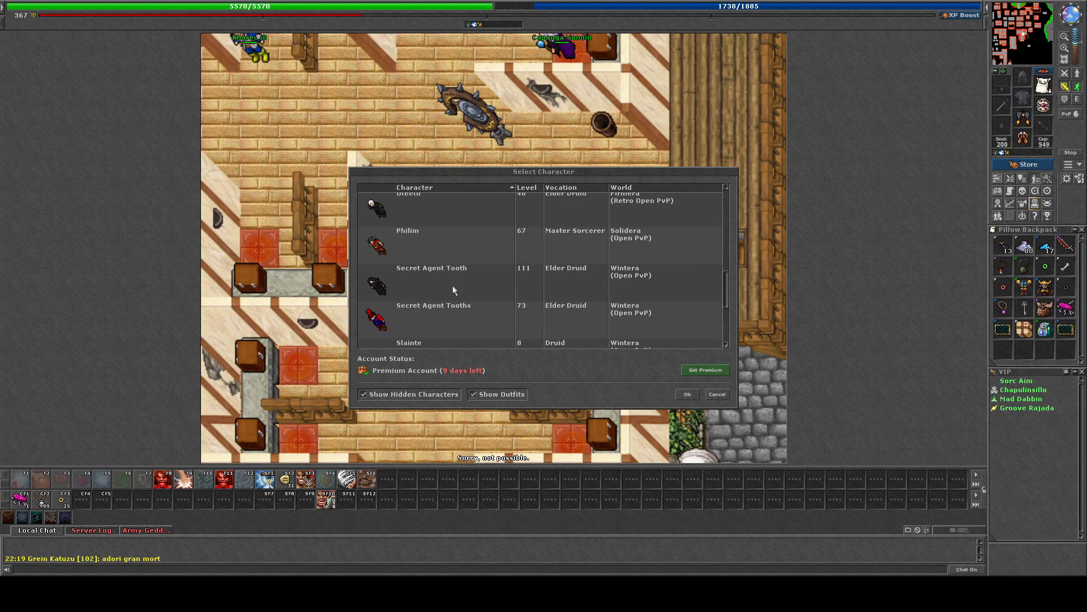
- Log in as the level 111 elder druid, then switch to the level 167 master sorcerer
{"action": "double_click", "coordinate": [459, 276]}
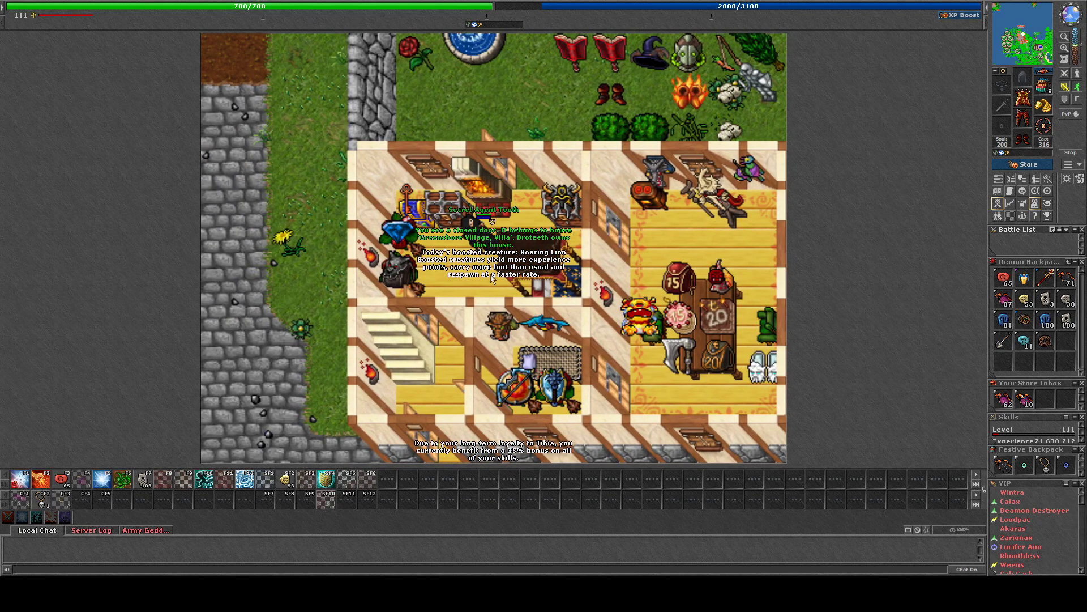
{"action": "key", "text": "ctrl+g"}
{"action": "scroll", "coordinate": [447, 284], "scroll_direction": "up", "scroll_amount": 2}
{"action": "scroll", "coordinate": [459, 279], "scroll_direction": "up", "scroll_amount": 2}
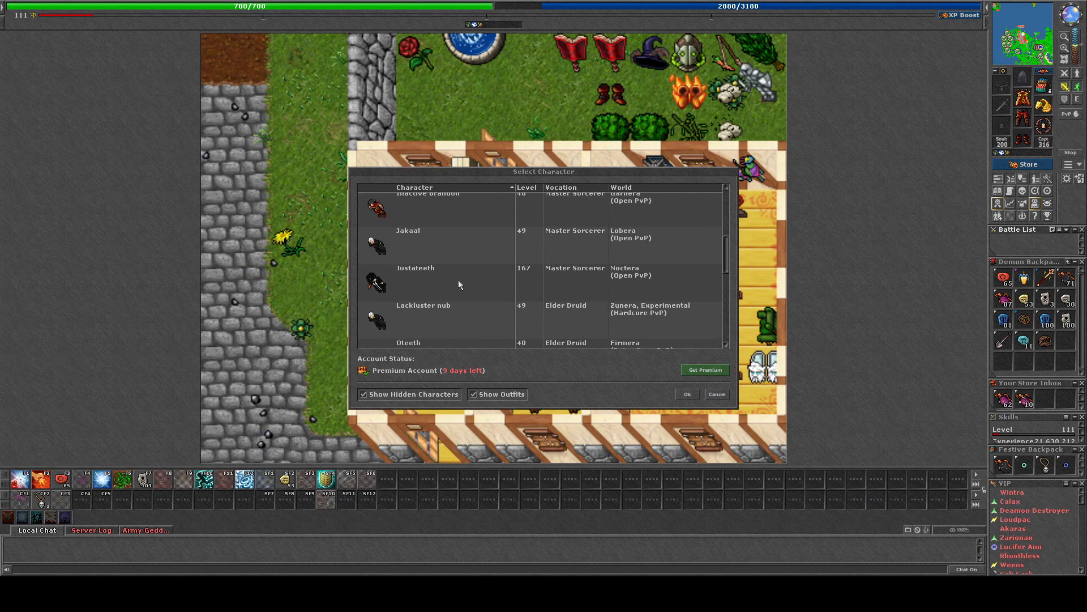
{"action": "double_click", "coordinate": [458, 279]}
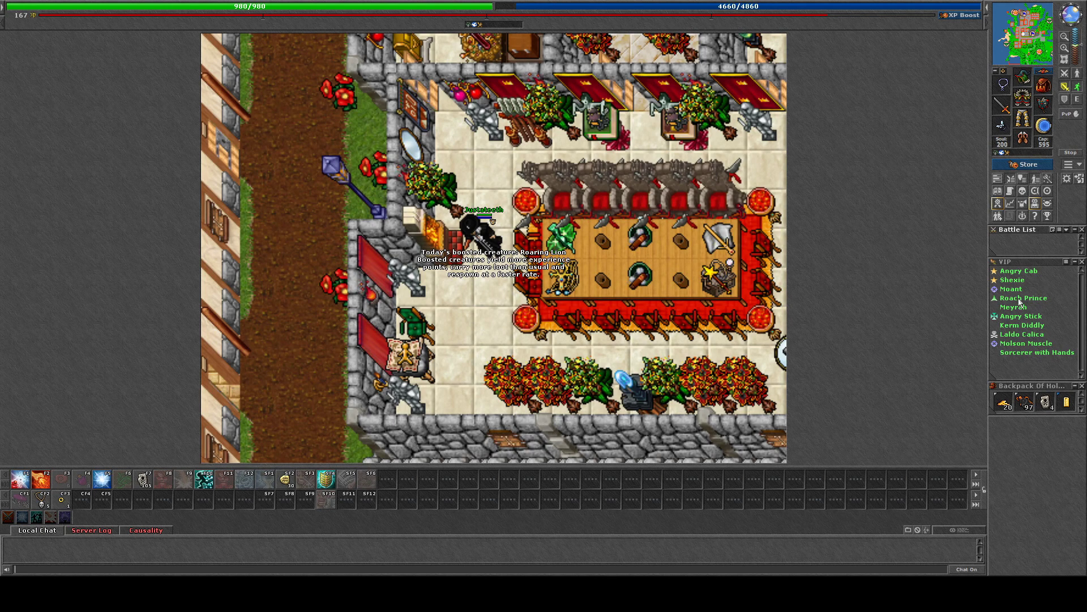
- Click-walk the sorcerer north out of the building and along the town street
{"action": "left_click", "coordinate": [595, 128]}
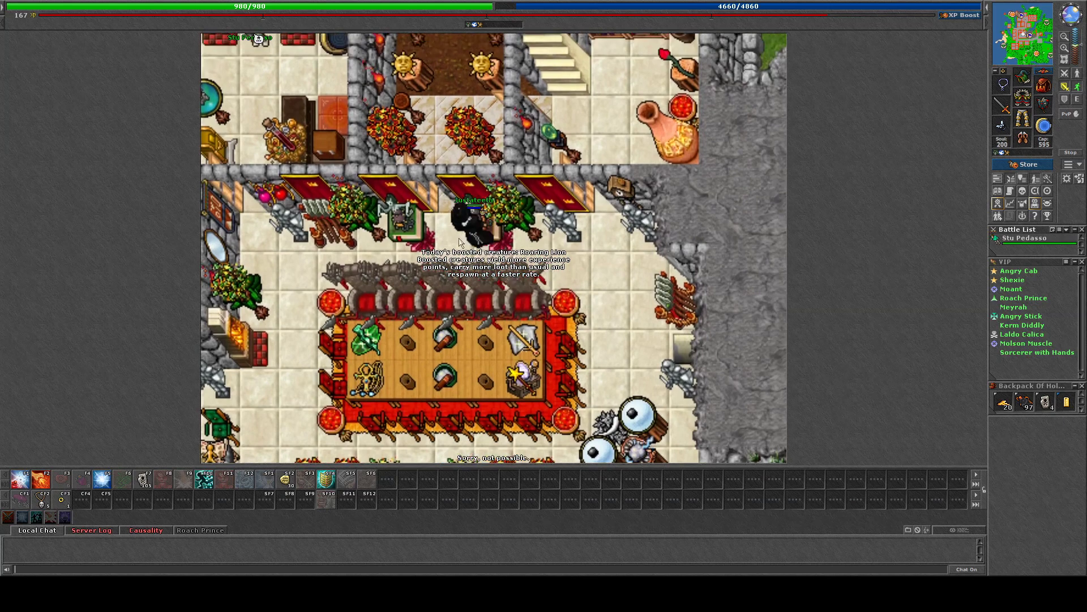
{"action": "left_click", "coordinate": [477, 213]}
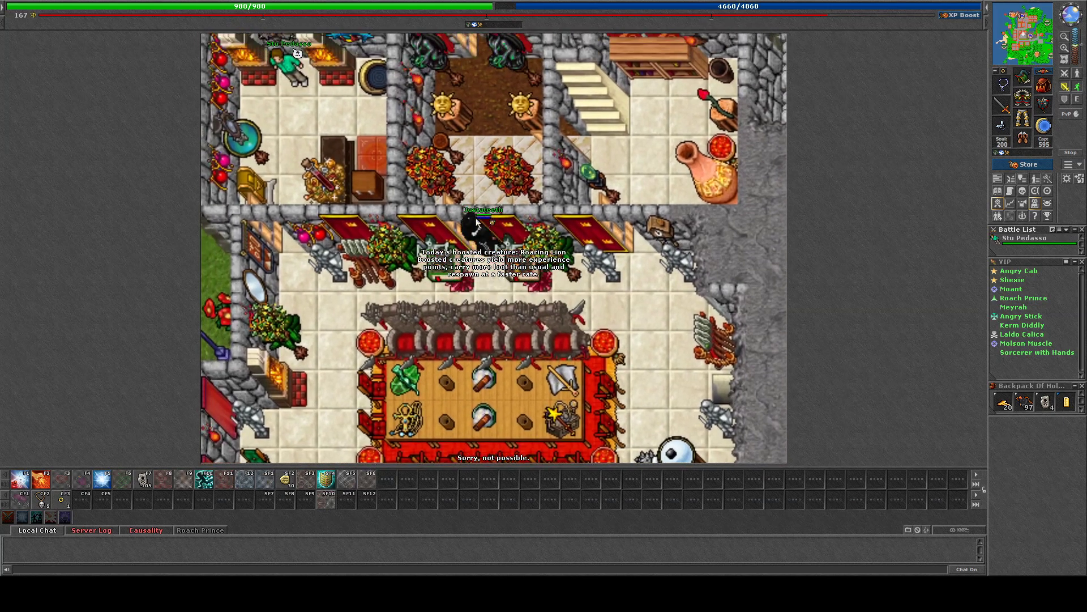
{"action": "left_click", "coordinate": [341, 127]}
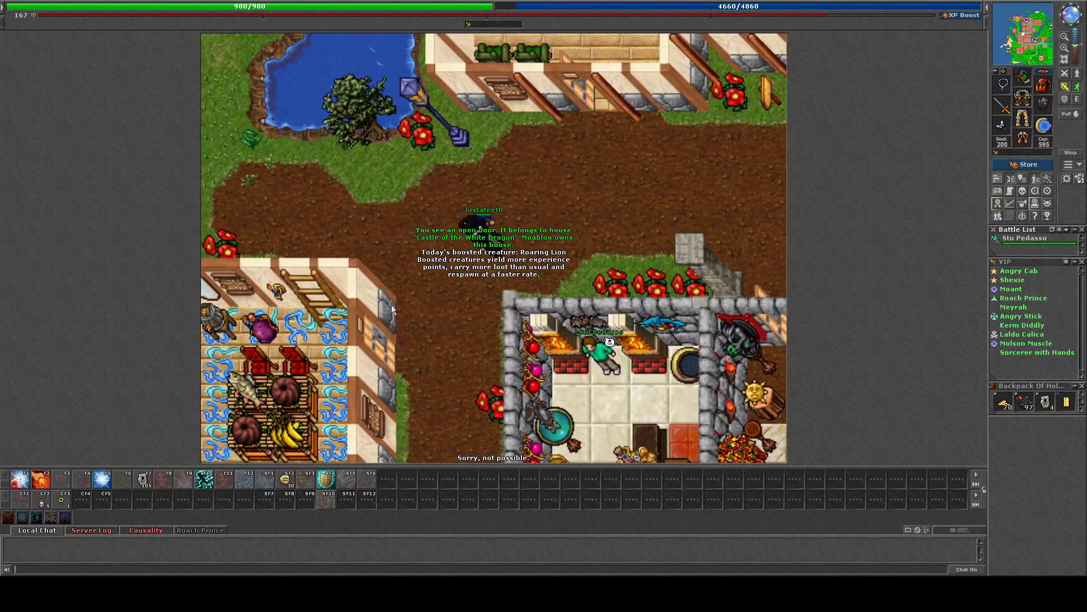
{"action": "left_click", "coordinate": [444, 315]}
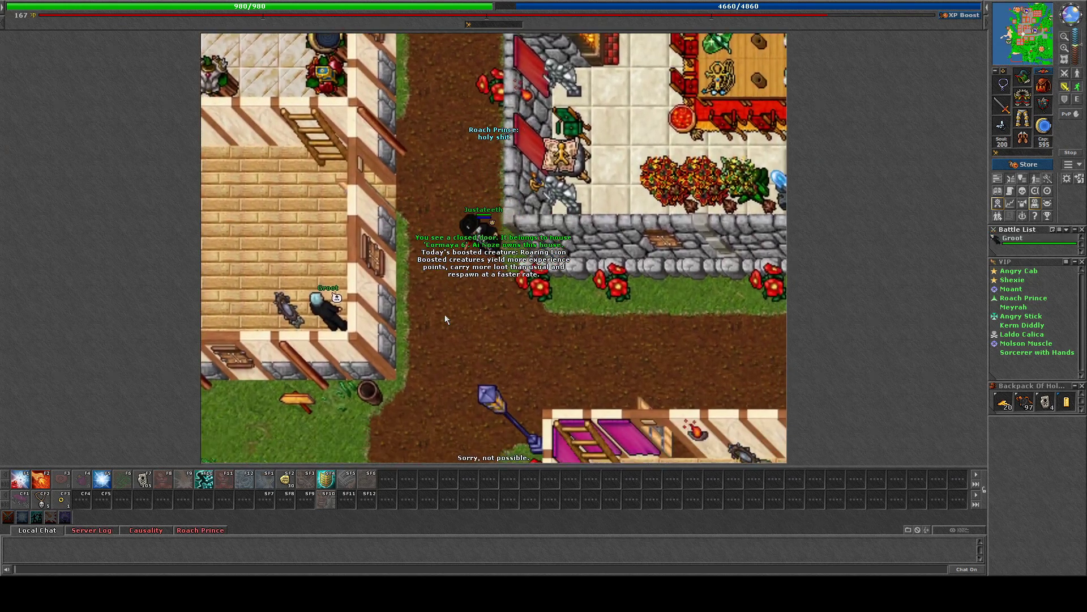
{"action": "left_click", "coordinate": [444, 314]}
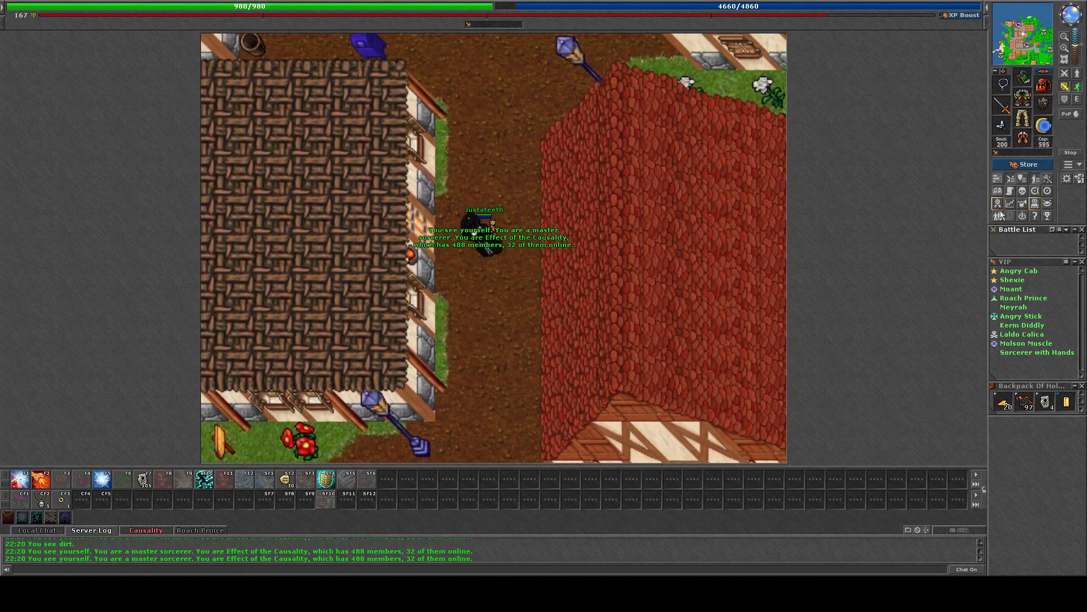
- Close the reward wall and walk north and northwest onto the wooden dock
{"action": "left_click", "coordinate": [674, 437]}
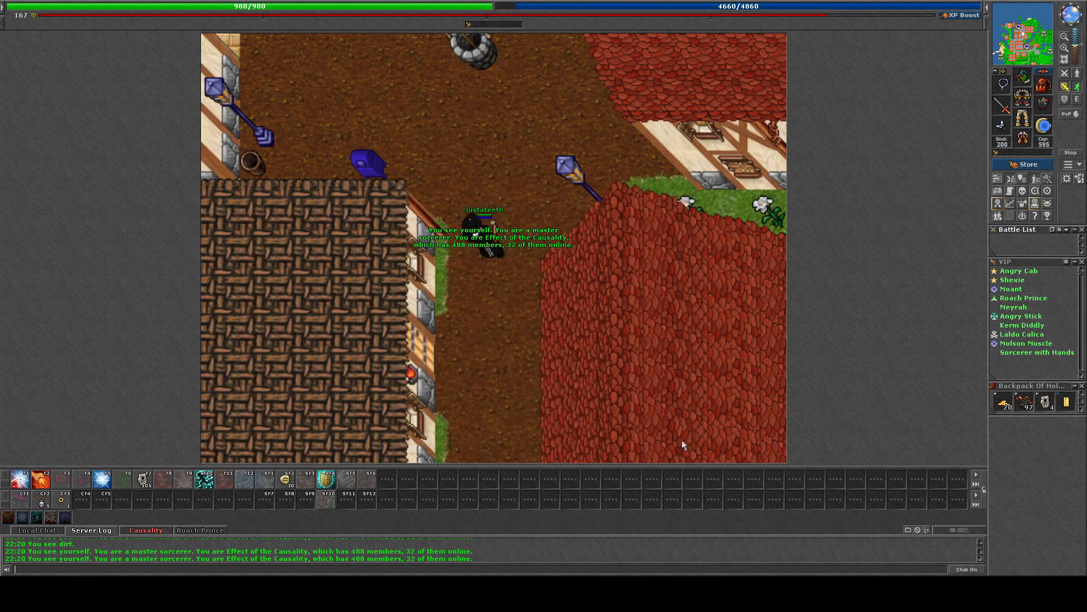
{"action": "key", "text": "Up"}
{"action": "key", "text": "Up"}
{"action": "key", "text": "Up"}
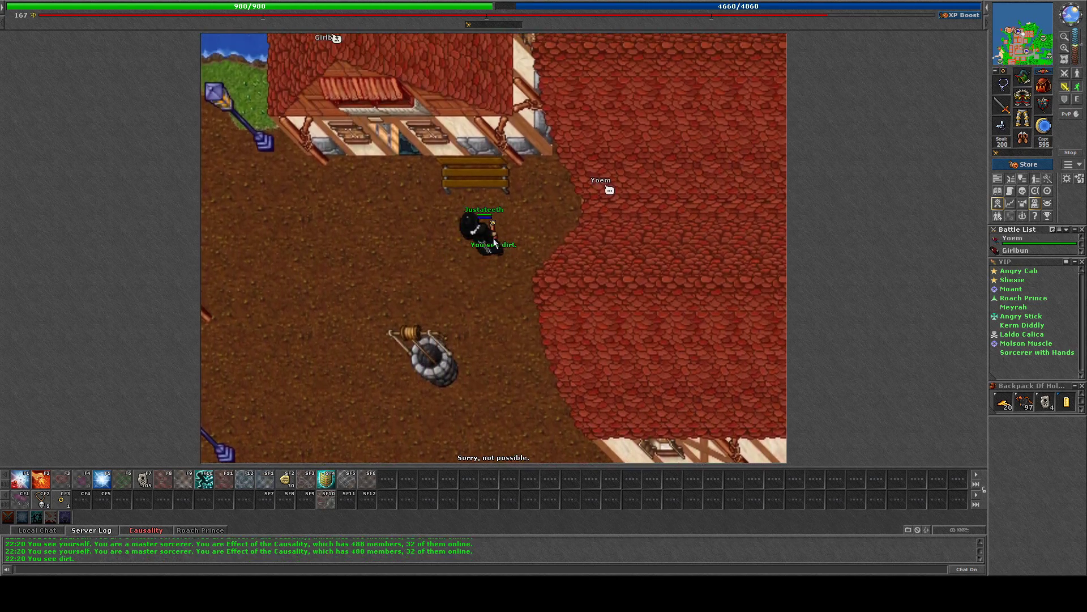
{"action": "key", "text": "Up"}
{"action": "key", "text": "Up"}
{"action": "key", "text": "Left"}
{"action": "key", "text": "Left"}
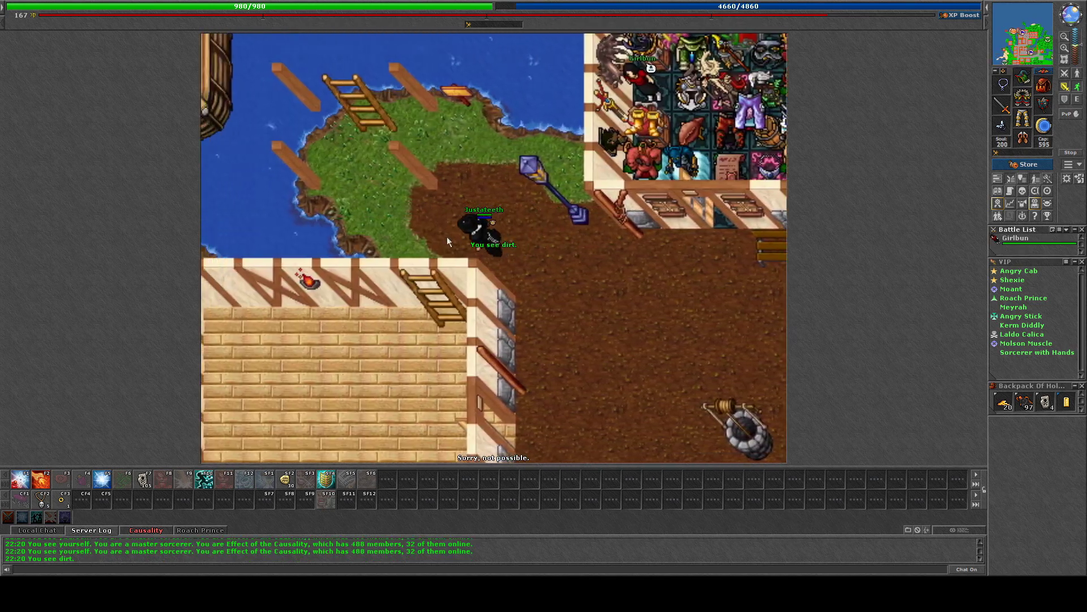
{"action": "key", "text": "Up"}
{"action": "key", "text": "Up"}
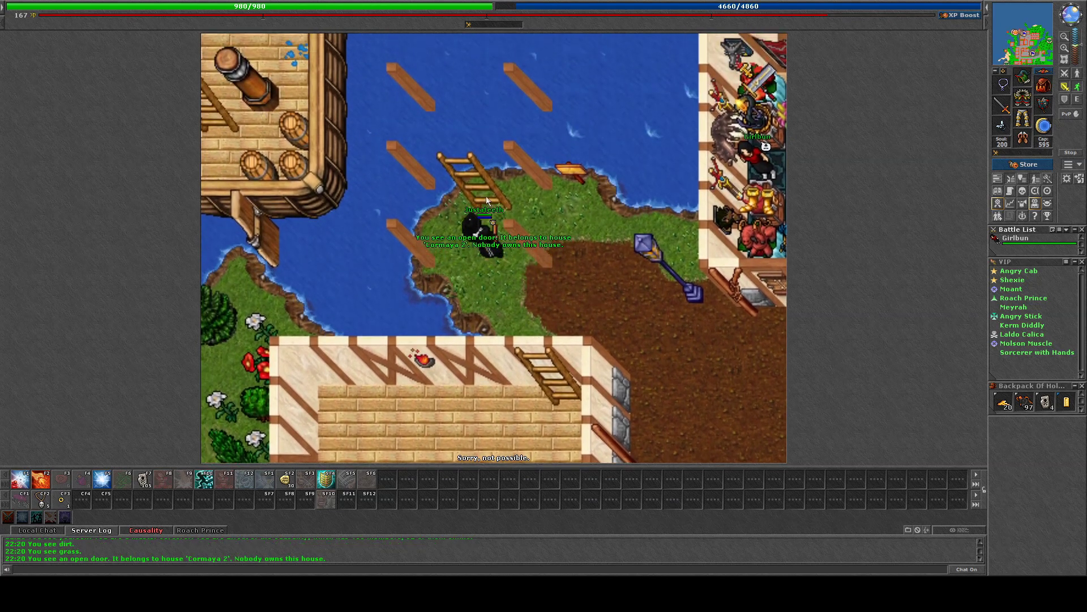
{"action": "key", "text": "Up"}
{"action": "key", "text": "Up"}
- Cross the gangplank onto the ship and move north along the deck toward the mast
{"action": "key", "text": "Left"}
{"action": "key", "text": "Left"}
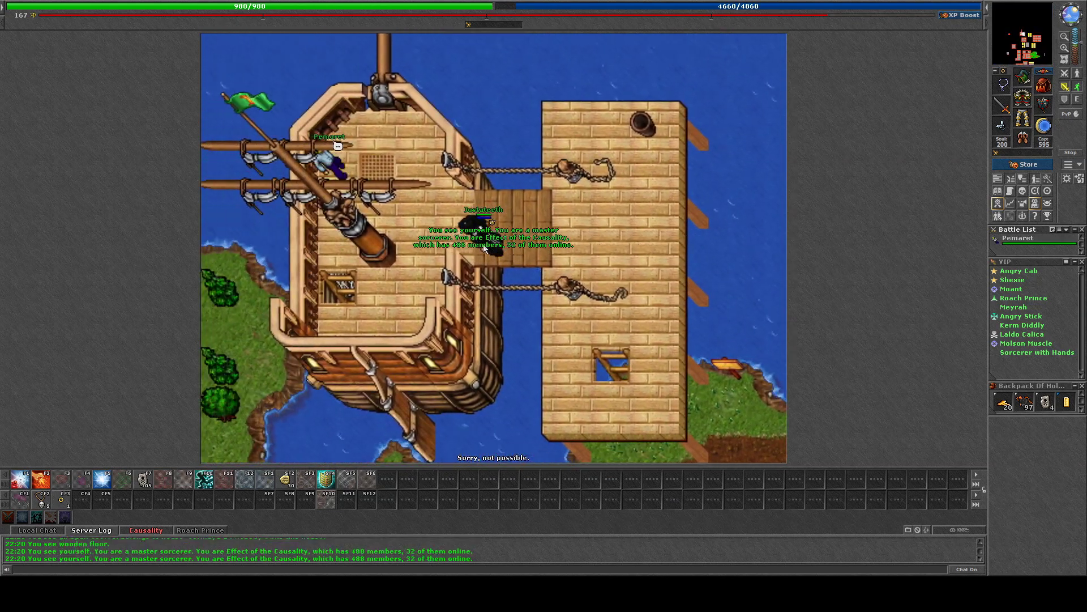
{"action": "key", "text": "Left"}
{"action": "key", "text": "Left"}
{"action": "key", "text": "Left"}
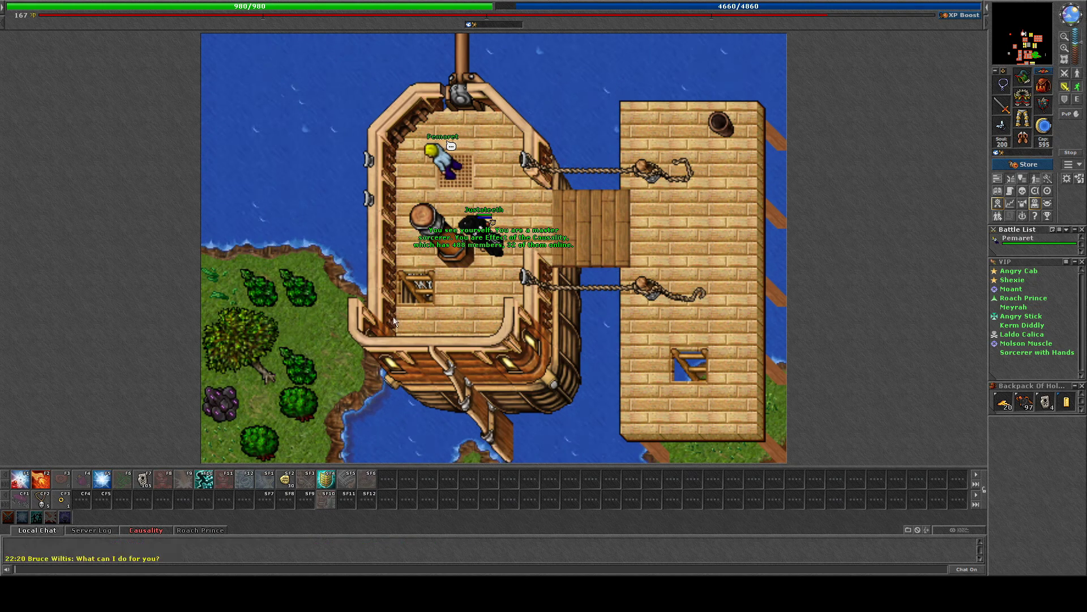
{"action": "key", "text": "Up"}
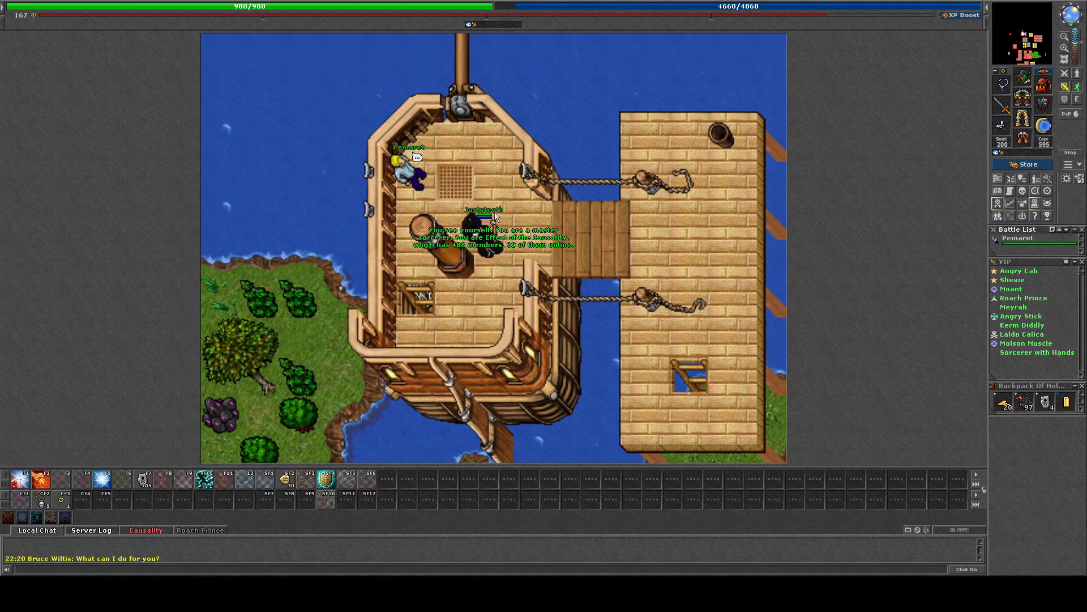
{"action": "key", "text": "Up"}
{"action": "key", "text": "Up"}
{"action": "key", "text": "Up"}
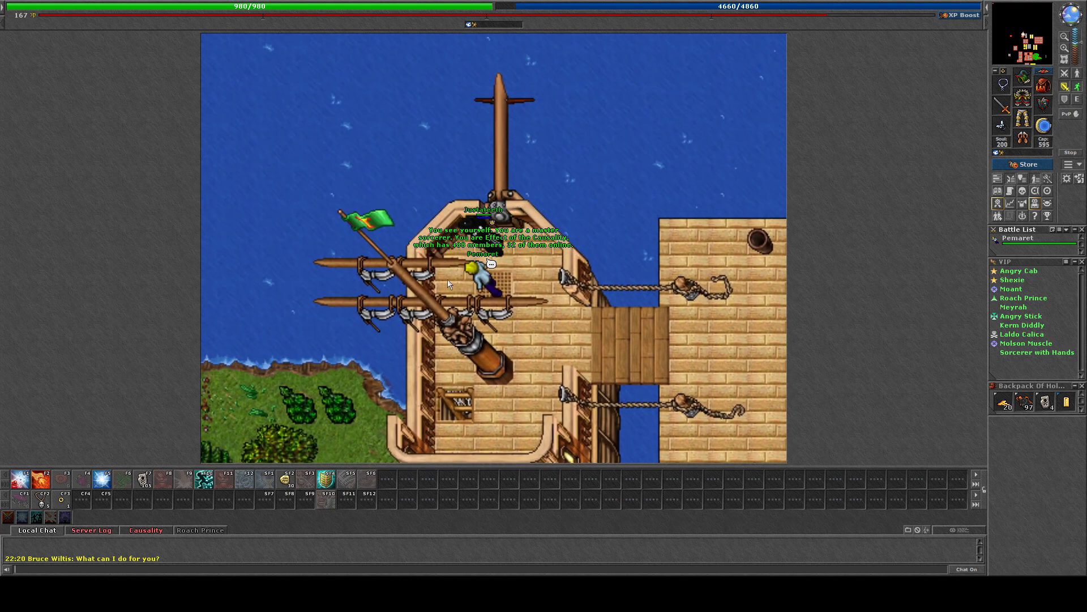
{"action": "key", "text": "Up"}
{"action": "key", "text": "Up"}
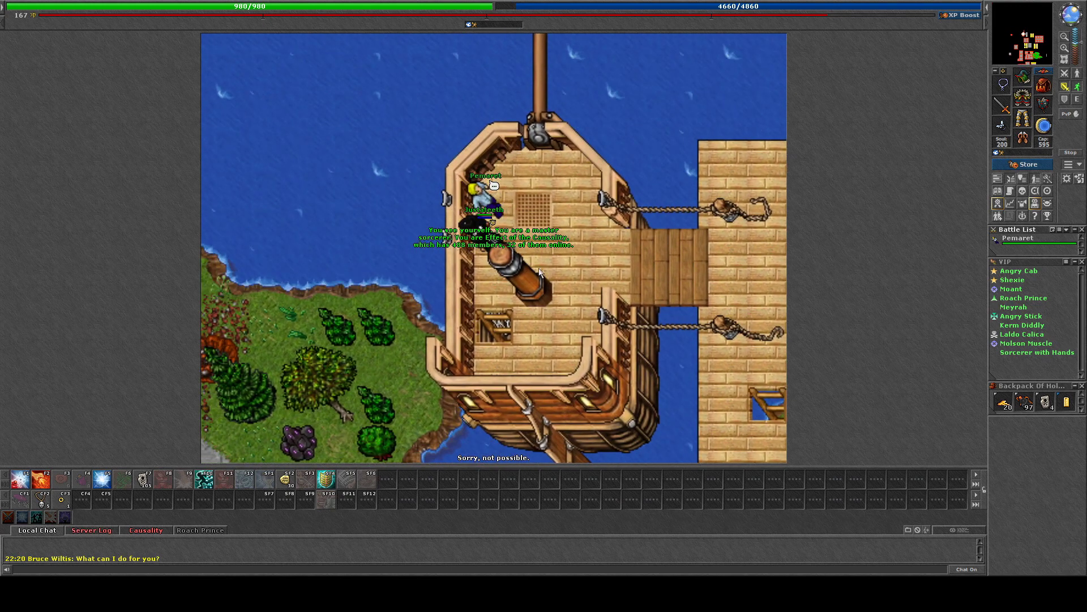
- Move between the ship's deck levels and walk across the deck next to the NPC
{"action": "key", "text": "Down"}
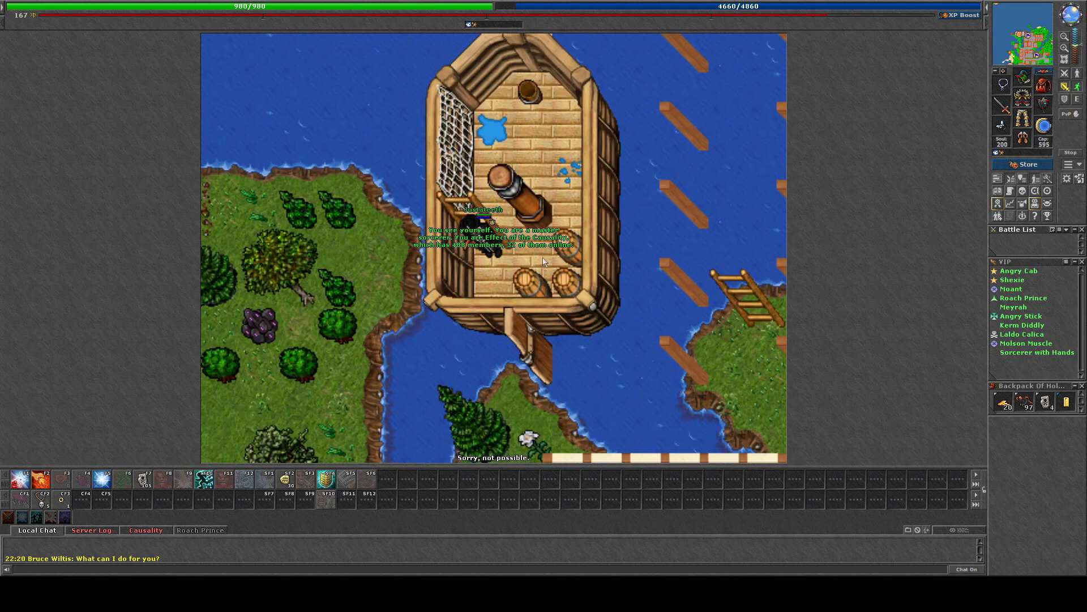
{"action": "key", "text": "Right"}
{"action": "key", "text": "Left"}
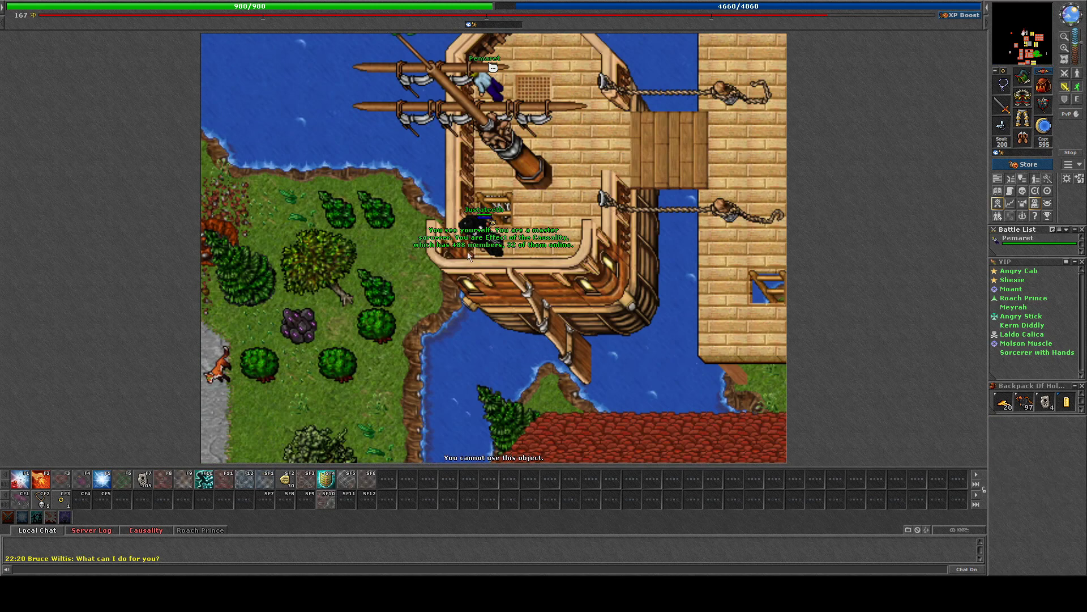
{"action": "left_click", "coordinate": [540, 230]}
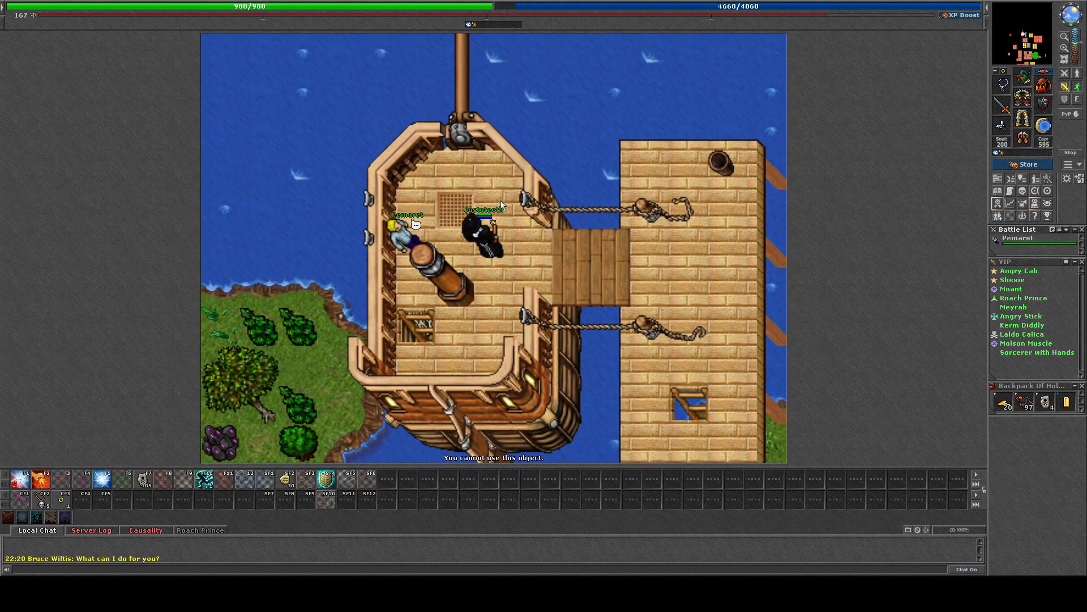
{"action": "key", "text": "Left"}
{"action": "key", "text": "Left"}
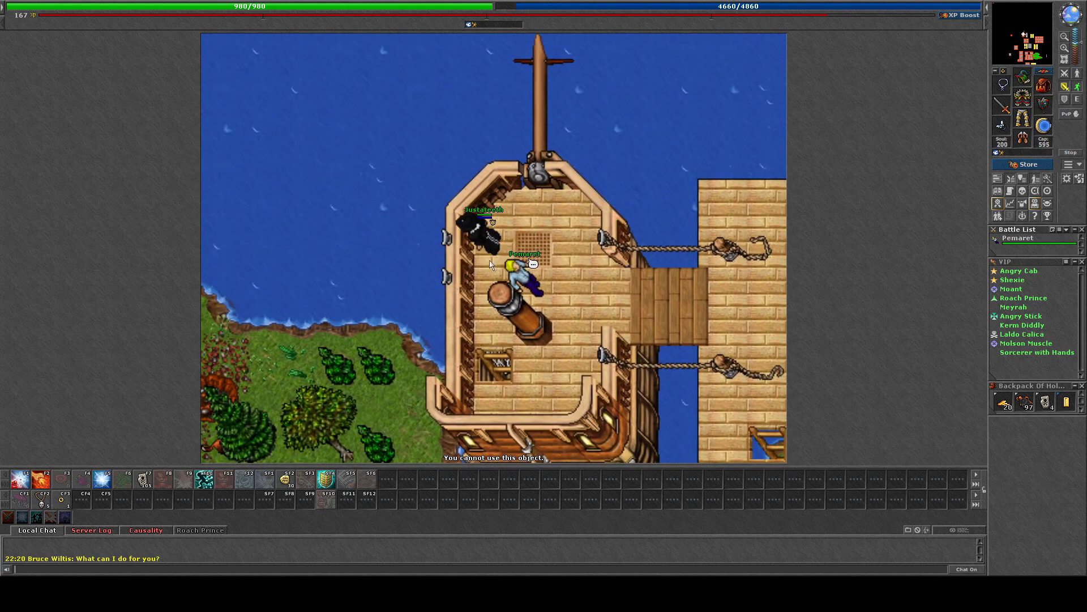